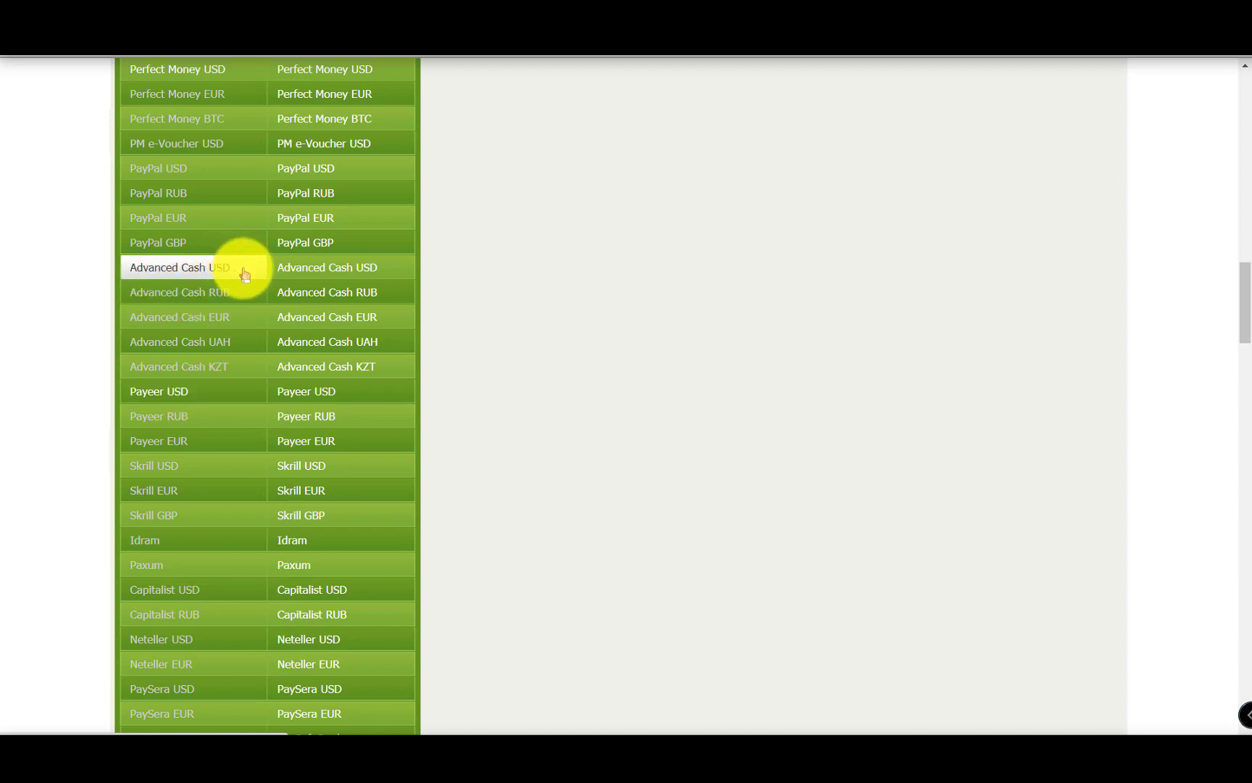
- Review the details of the 1 920.00 CNY transfer, including its commission, exchange rate and delivery bank, and return to the transfer list
scroll(14, 346, up, 3)
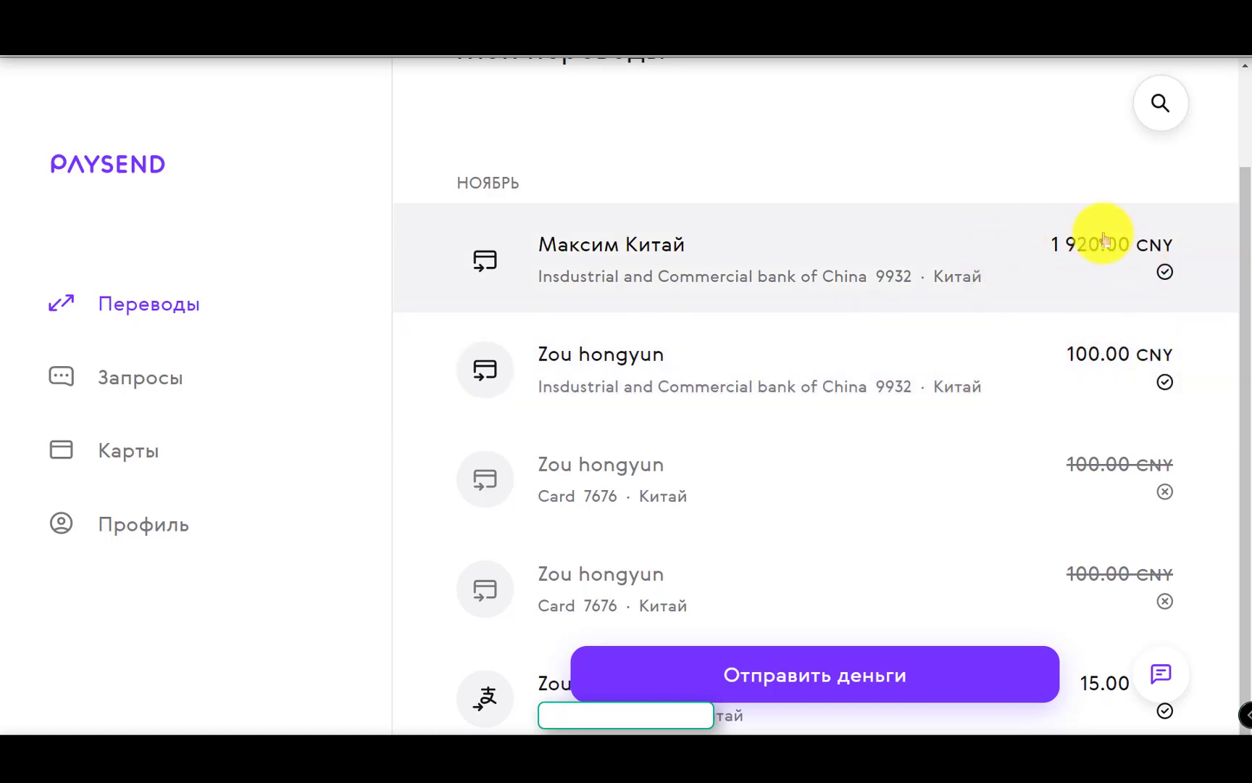
click(1036, 279)
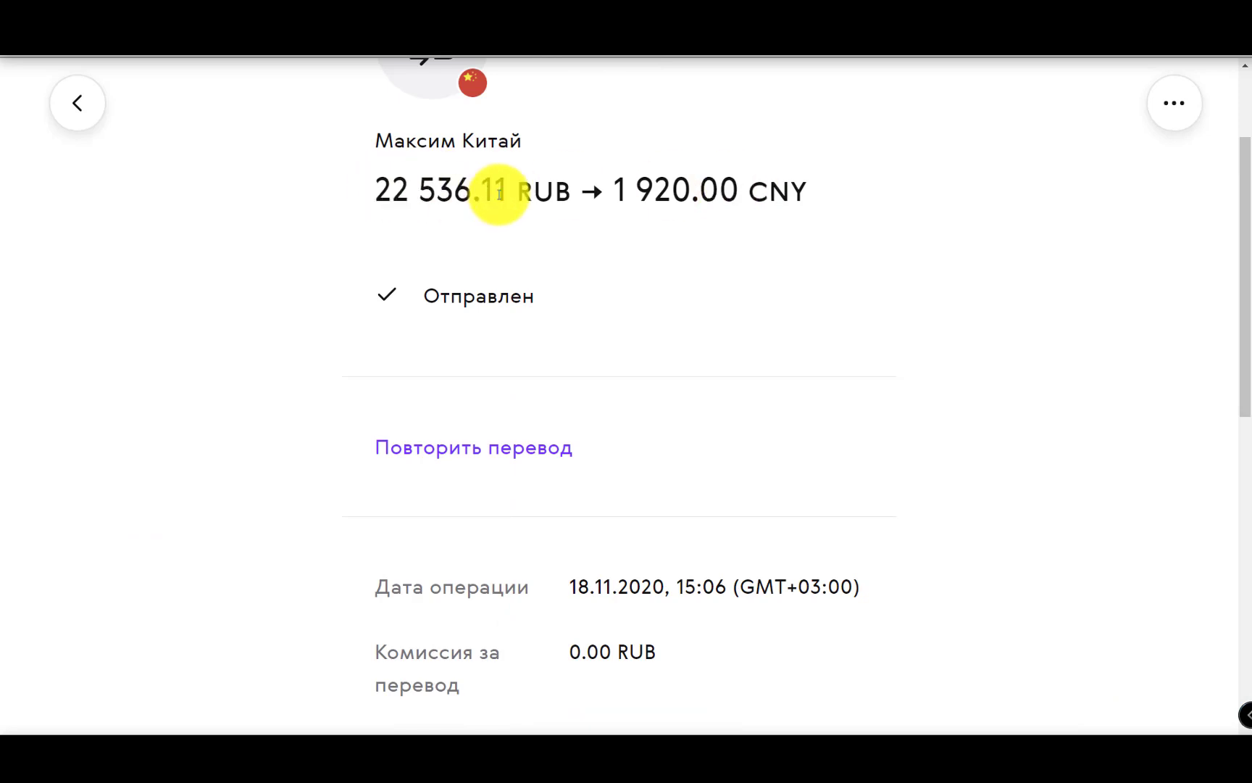
scroll(965, 355, down, 5)
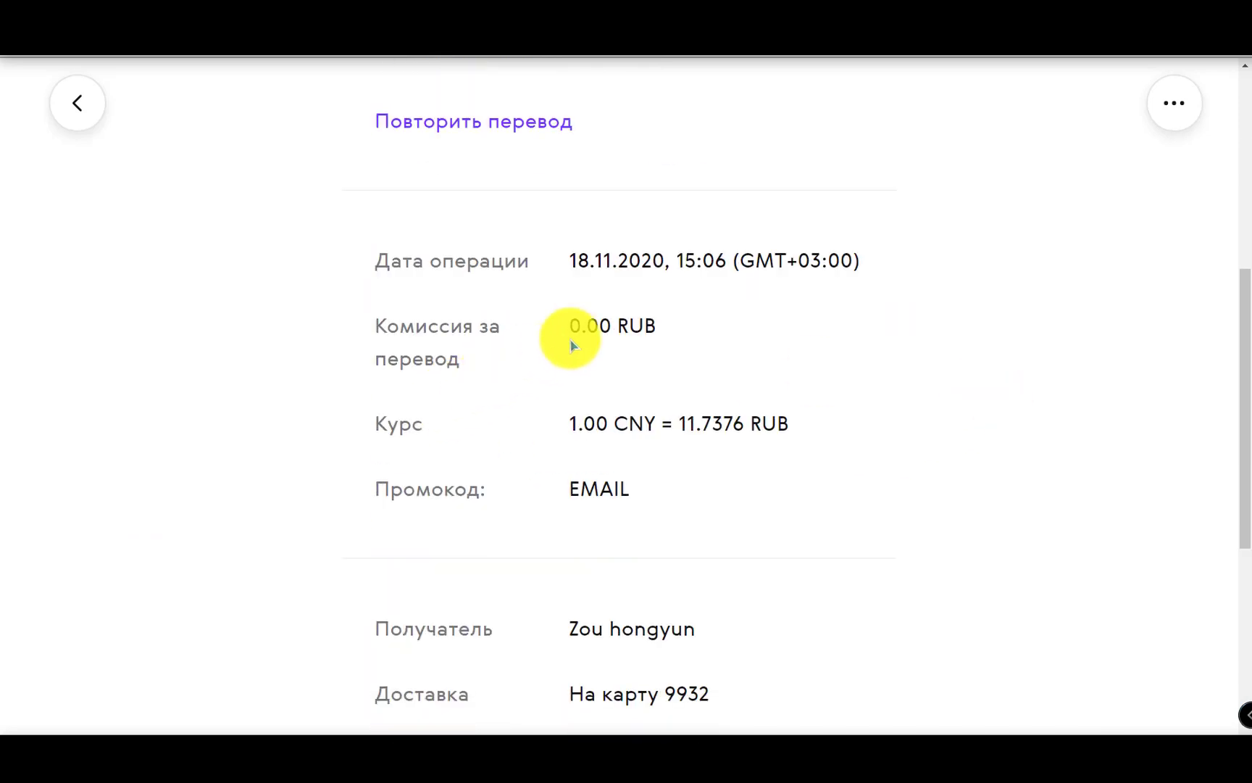
drag(567, 326, 691, 332)
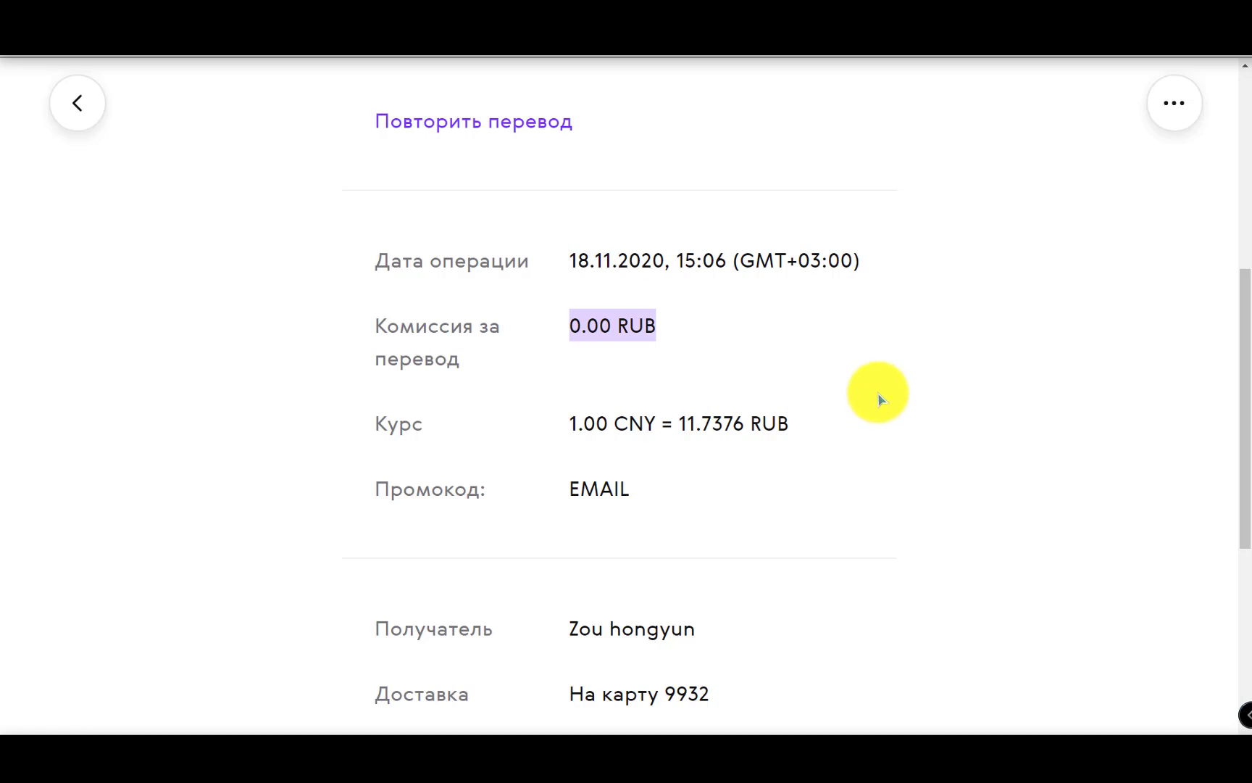
scroll(891, 402, down, 3)
scroll(902, 397, down, 1)
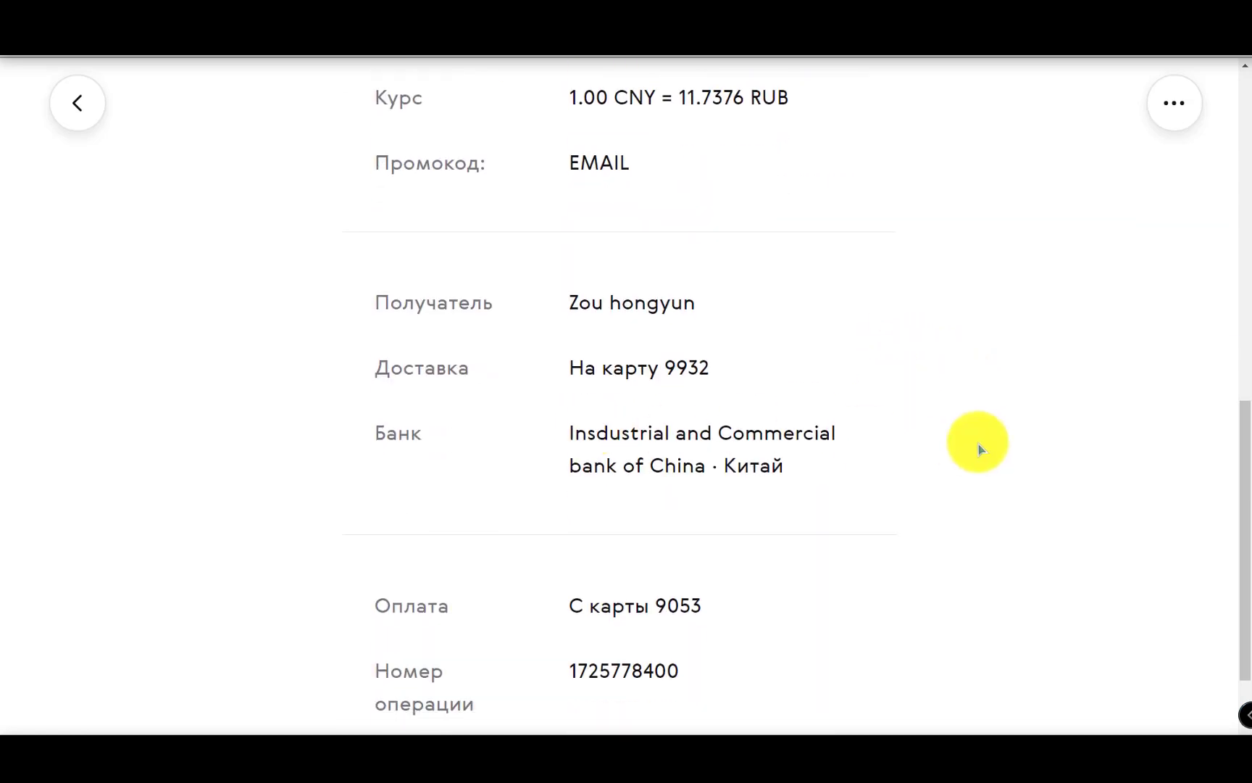
scroll(975, 441, down, 2)
key(Escape)
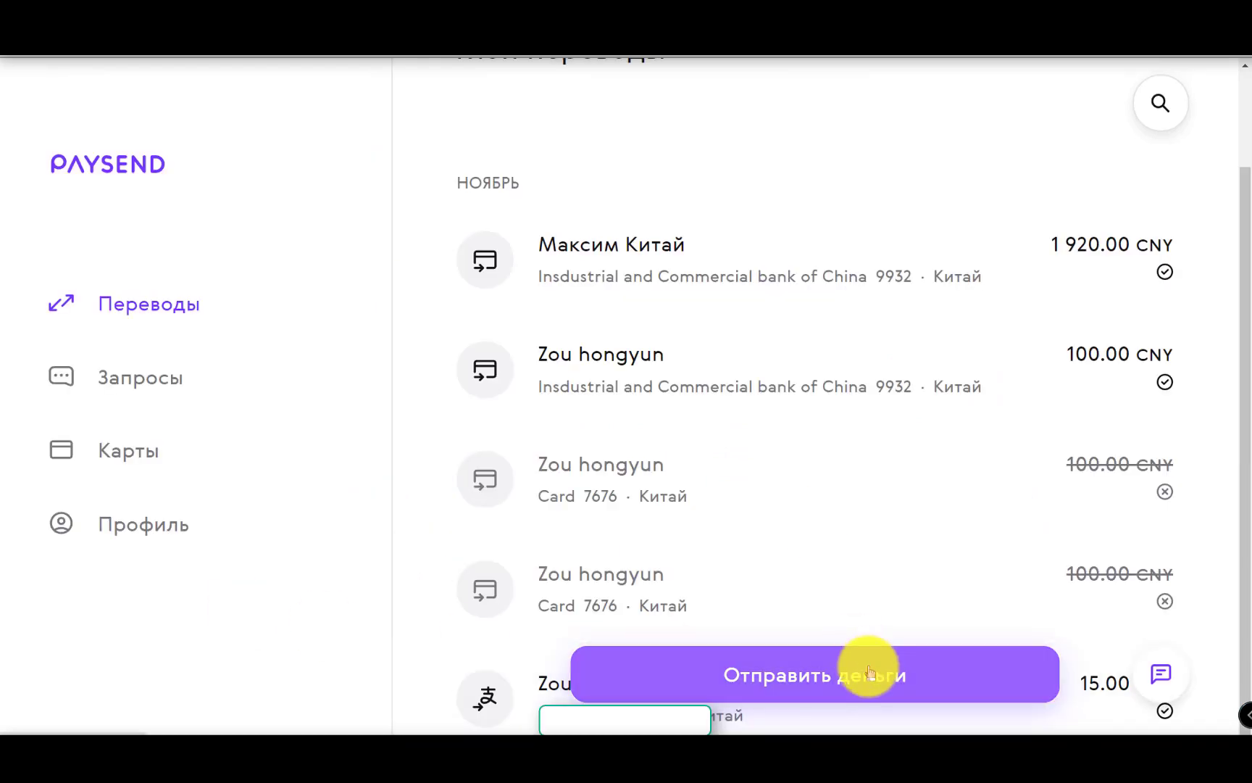
- Start a new money transfer, check its commission and rate, and open the promo code prompt for removing the commission
click(870, 672)
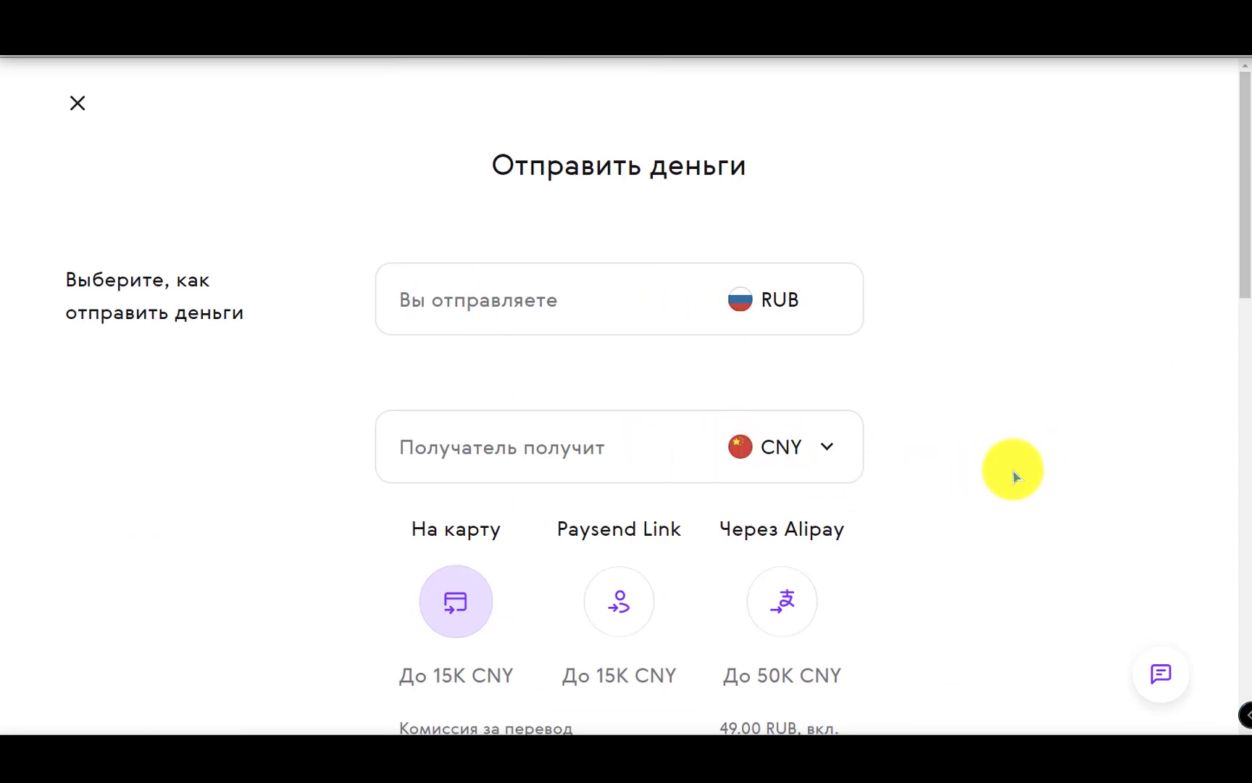
scroll(1013, 477, down, 1)
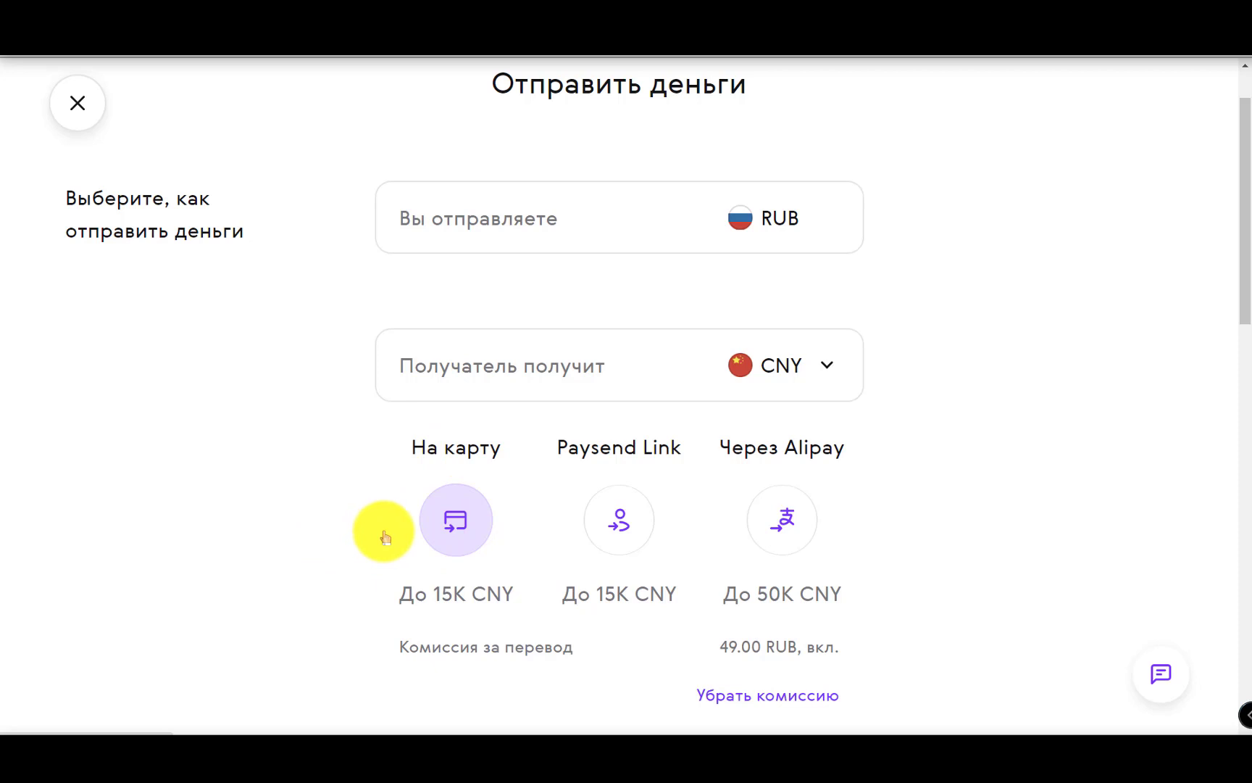
scroll(330, 483, down, 5)
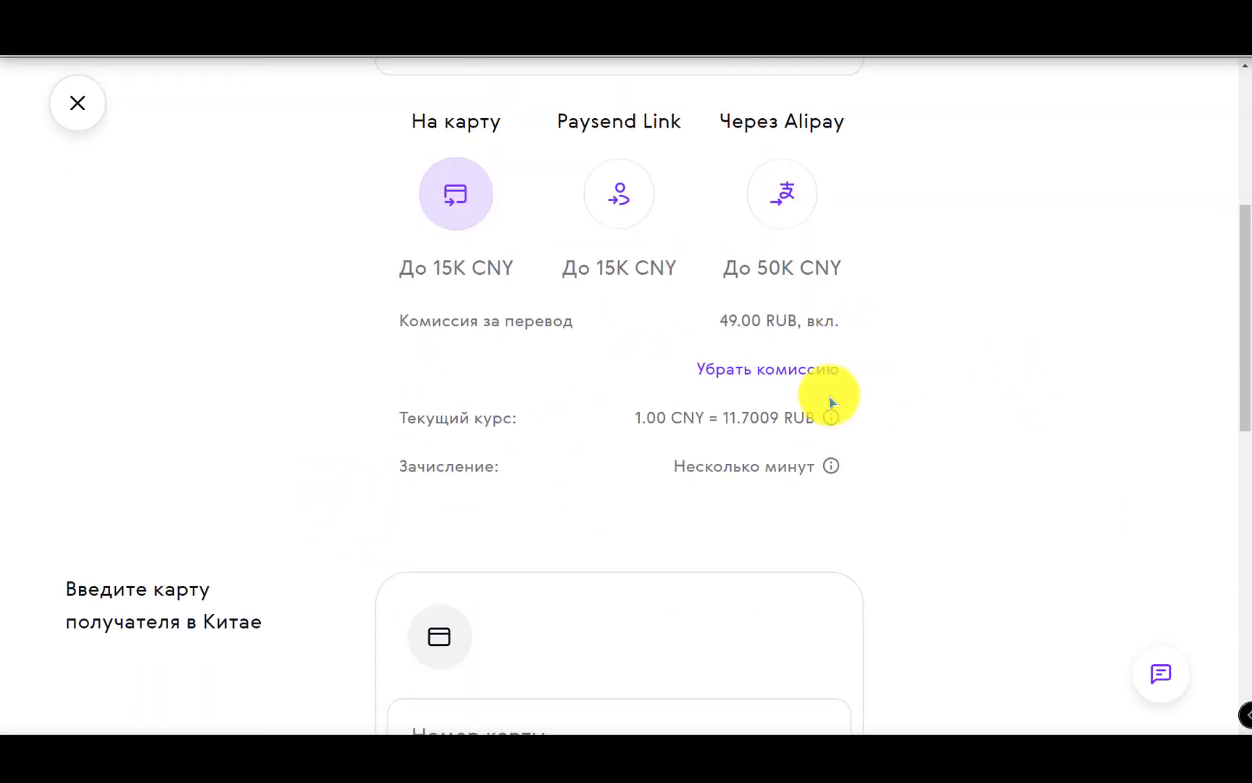
click(817, 373)
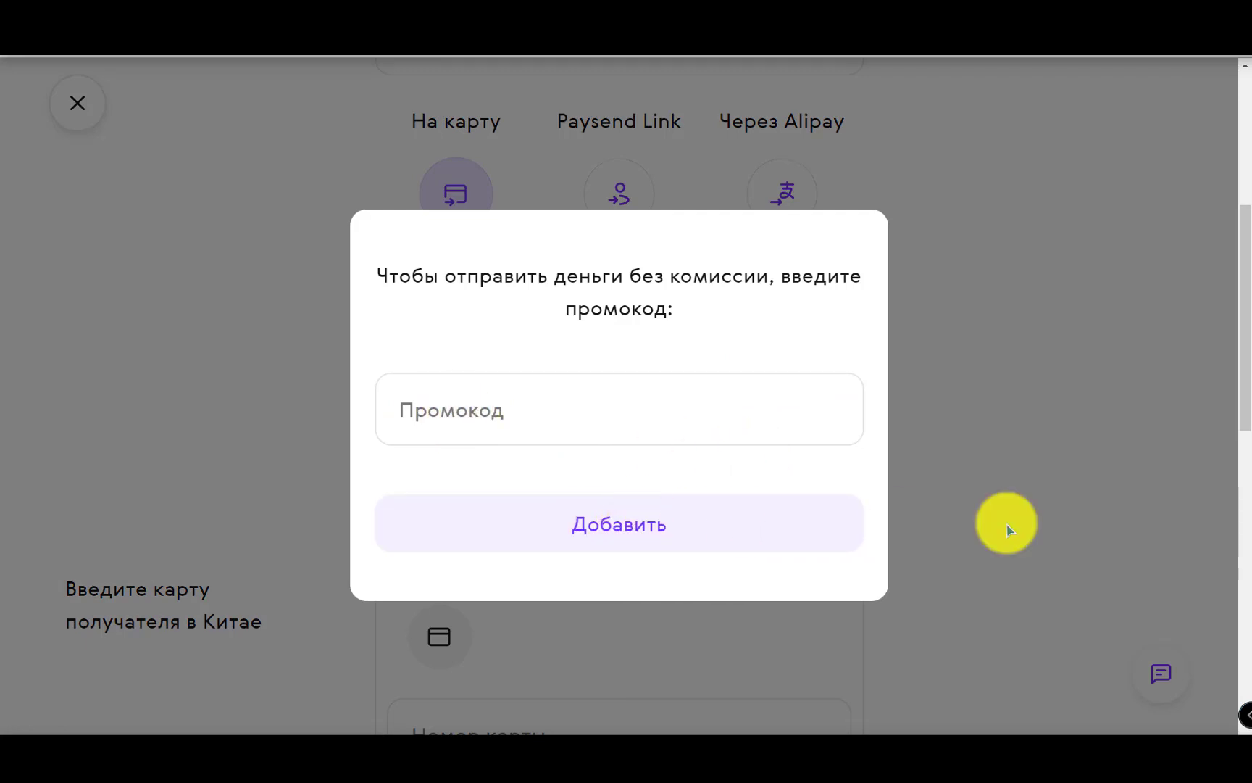
click(685, 514)
- Set the recipient's country to Россия with RUB as the receiving currency
click(826, 449)
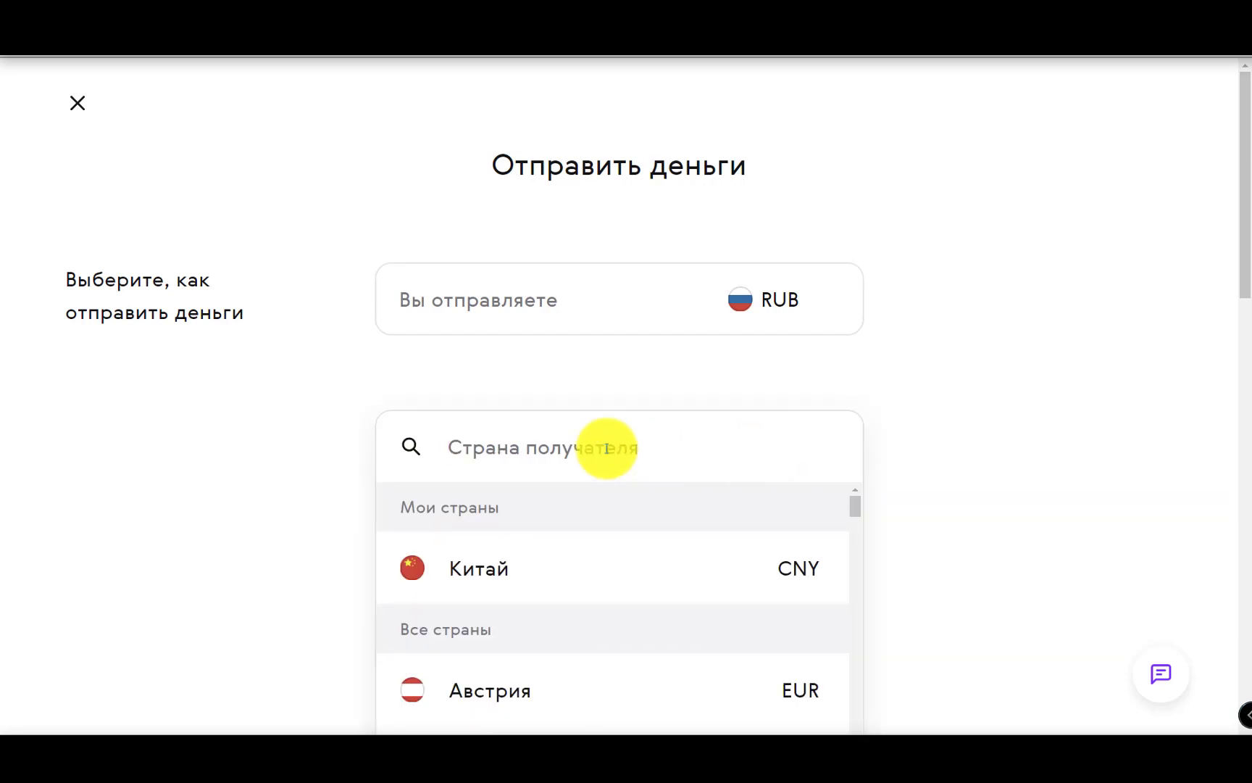
text(рос)
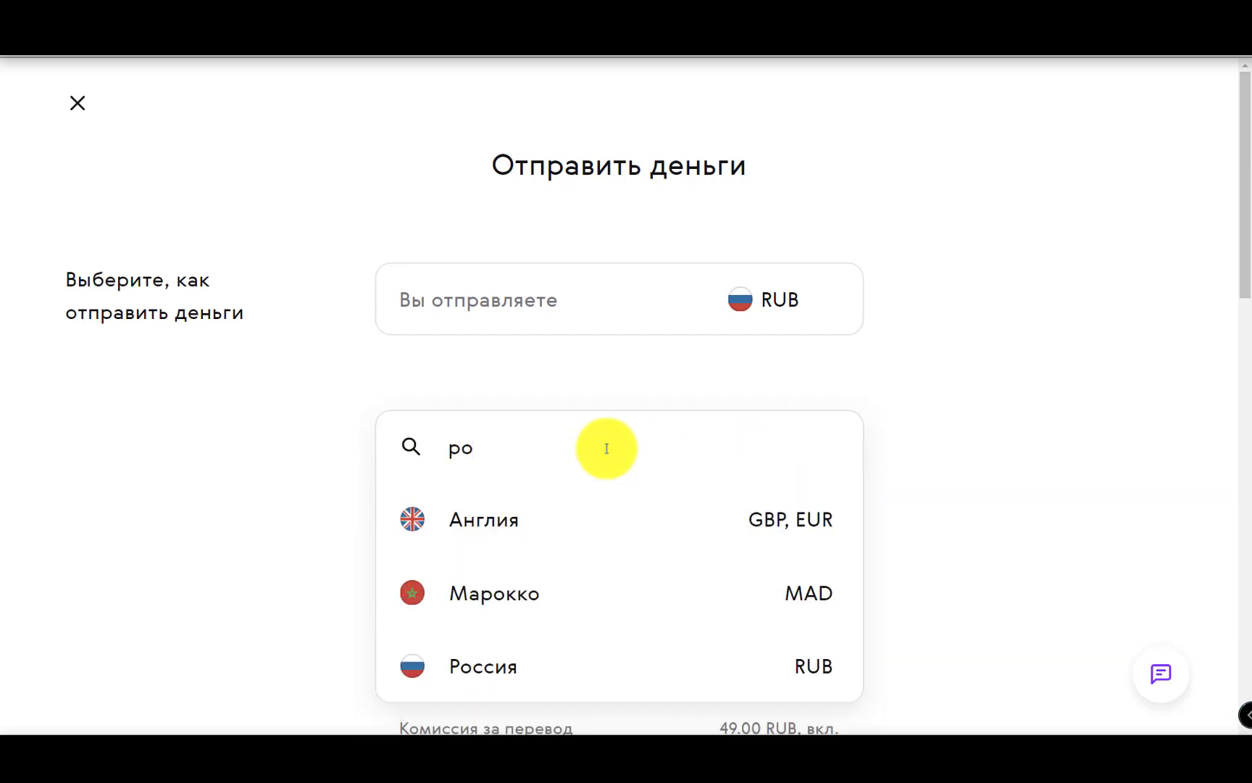
click(562, 514)
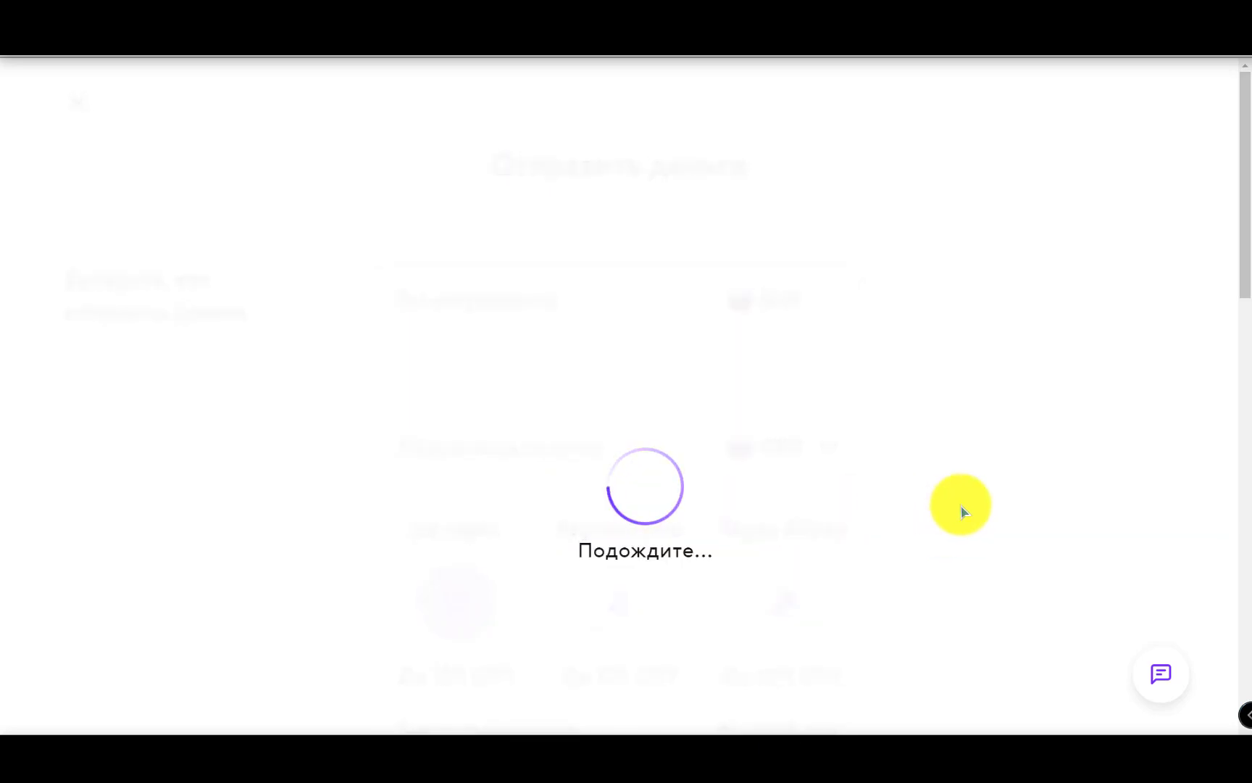
- Examine the delivery methods for transfers to Russia, with their limits, commission and crediting time
scroll(1020, 525, down, 2)
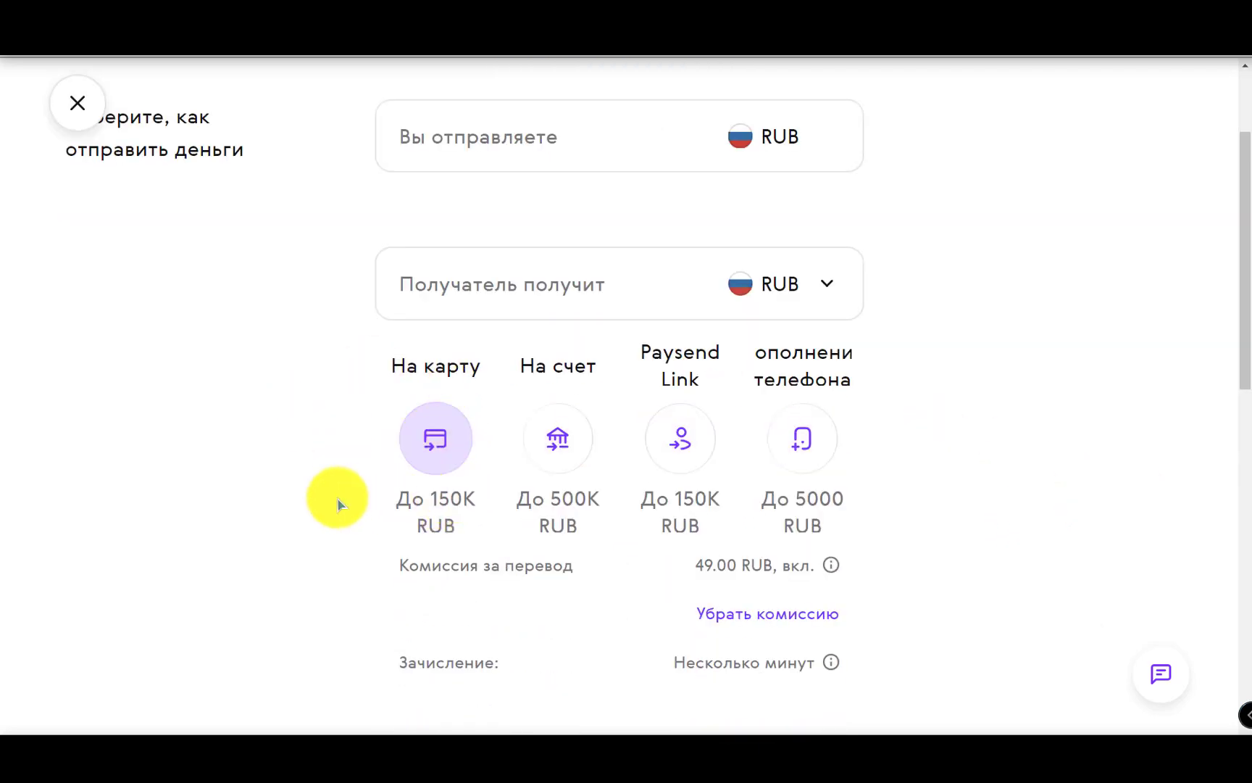
click(564, 435)
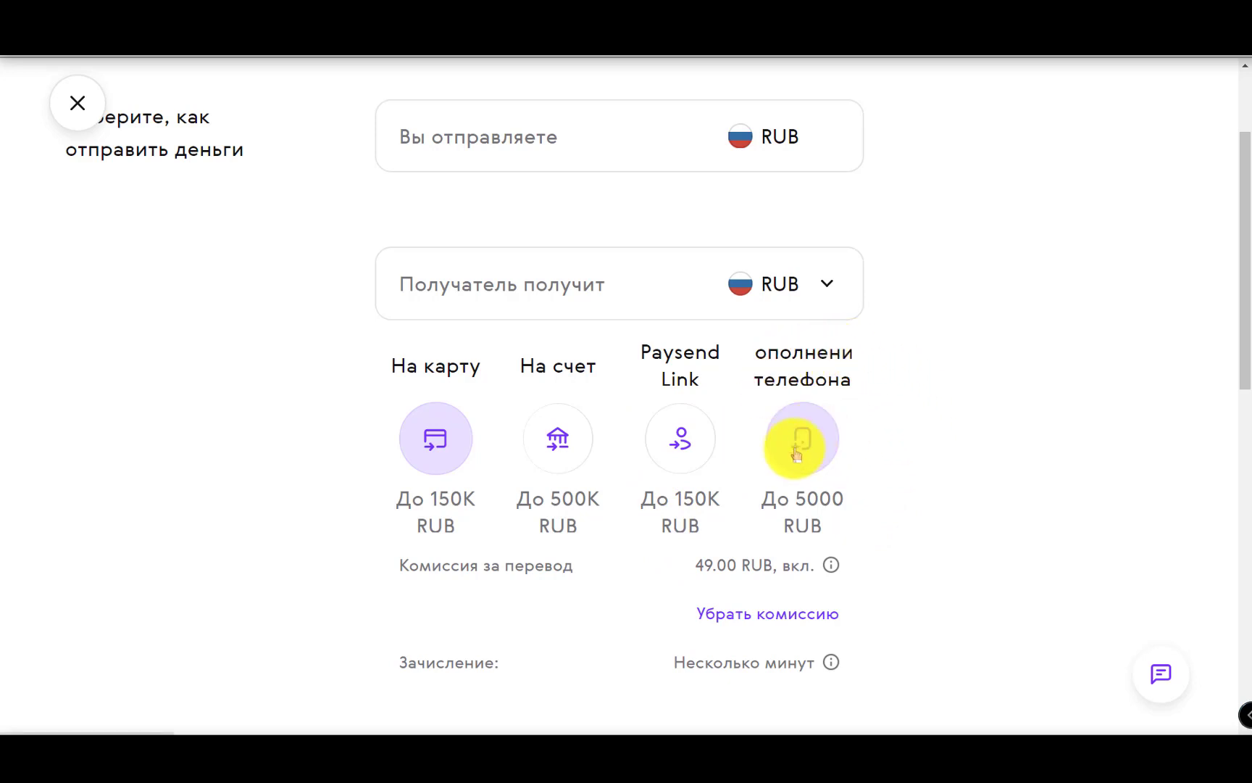
scroll(950, 534, down, 3)
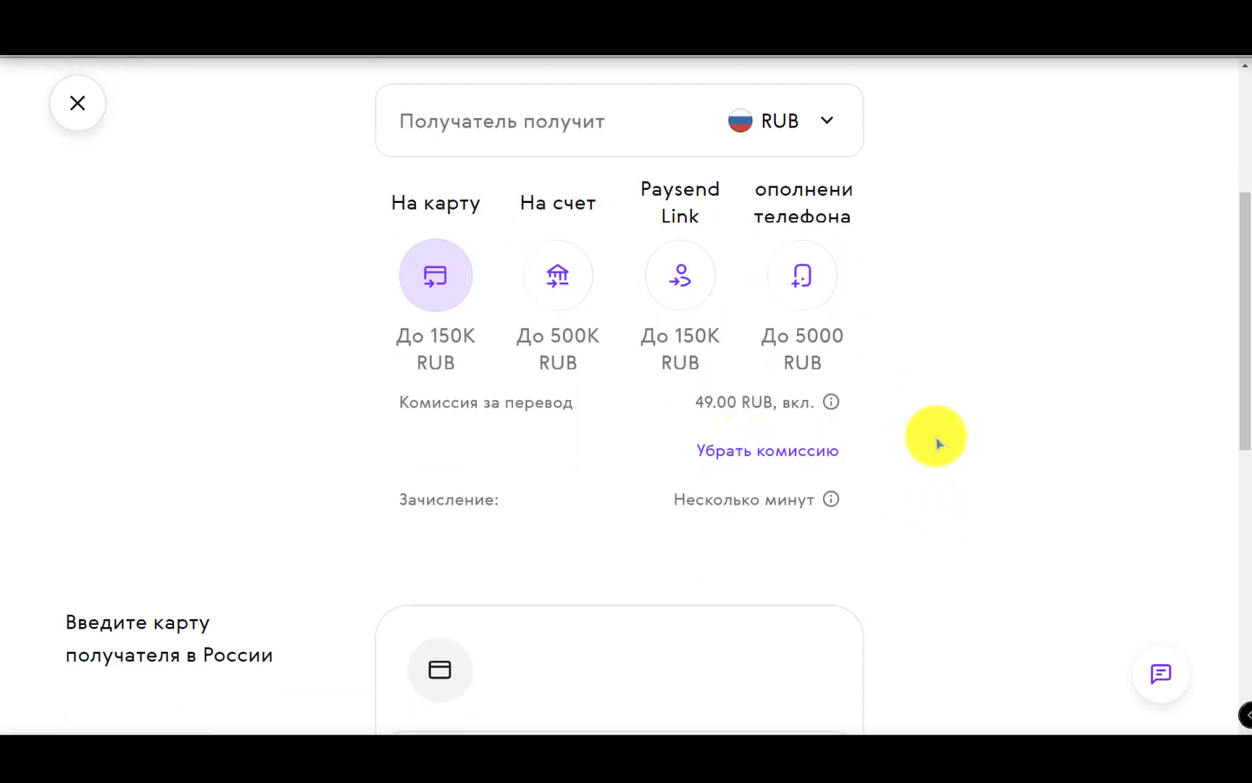
scroll(699, 435, up, 3)
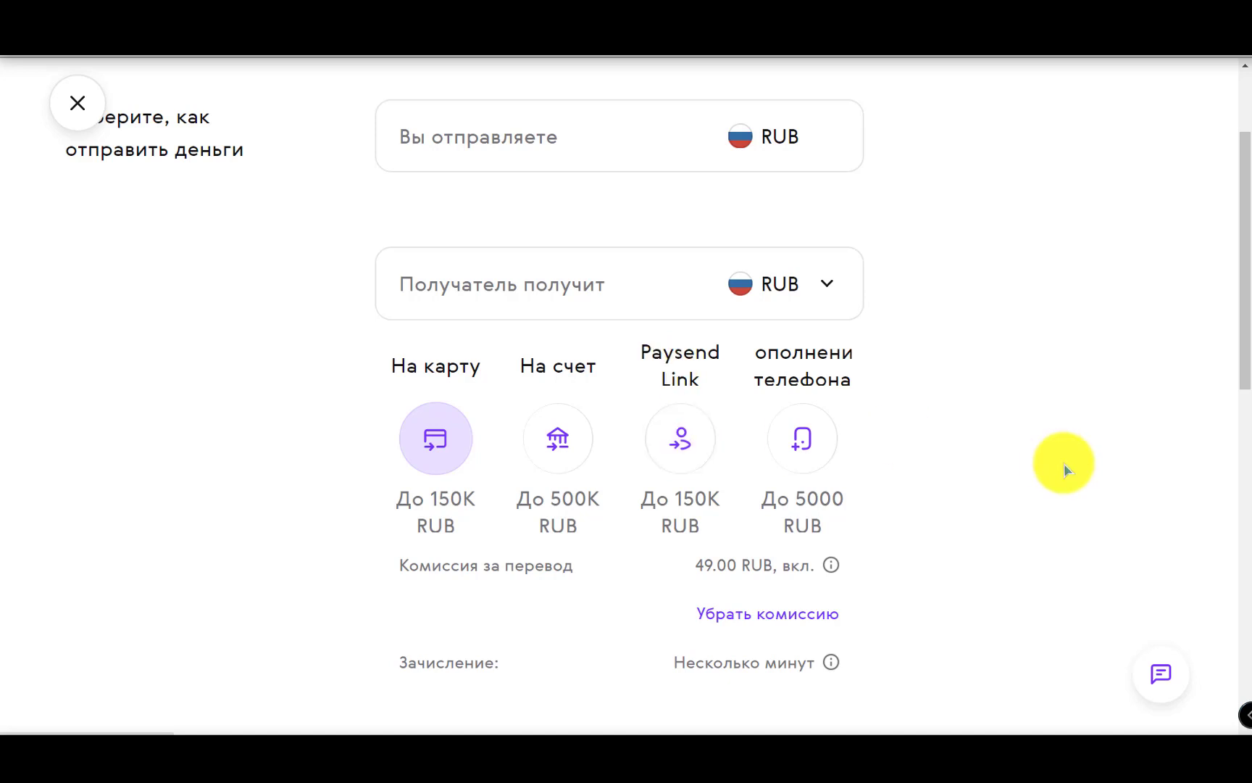
scroll(1058, 478, up, 3)
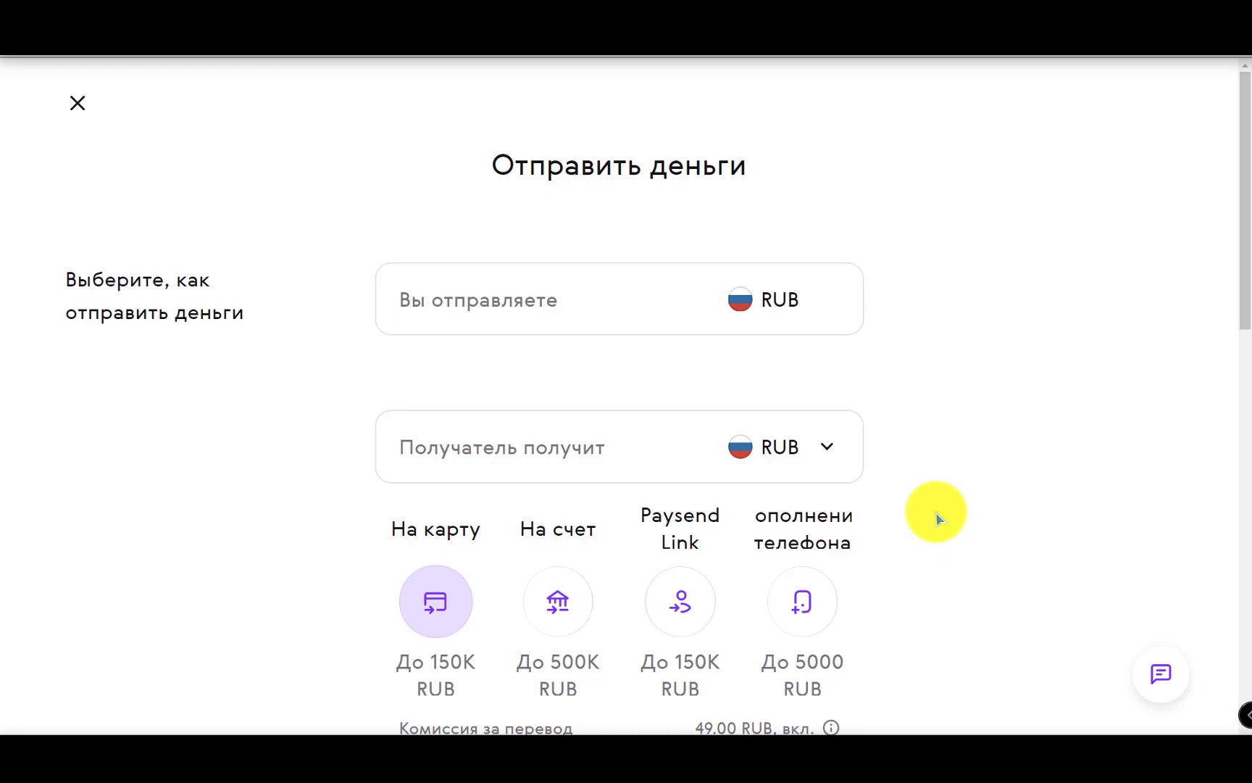
scroll(933, 512, down, 3)
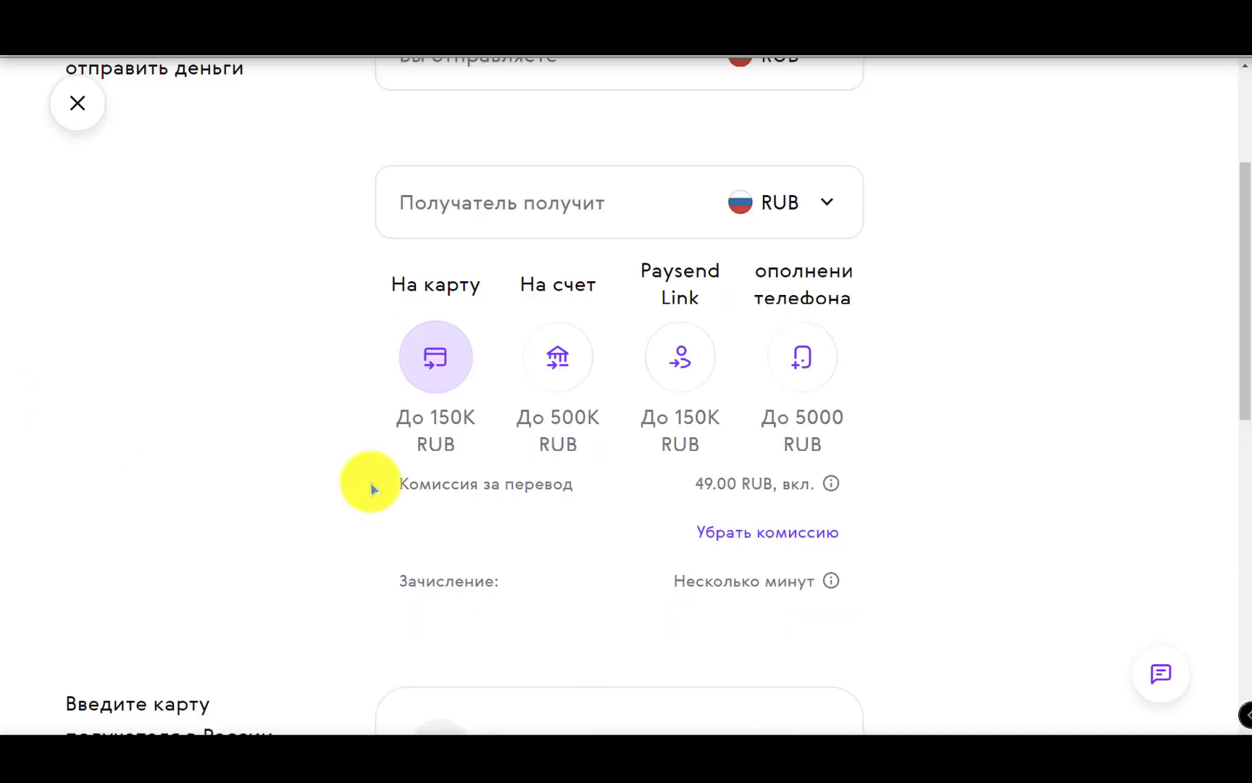
scroll(364, 339, up, 2)
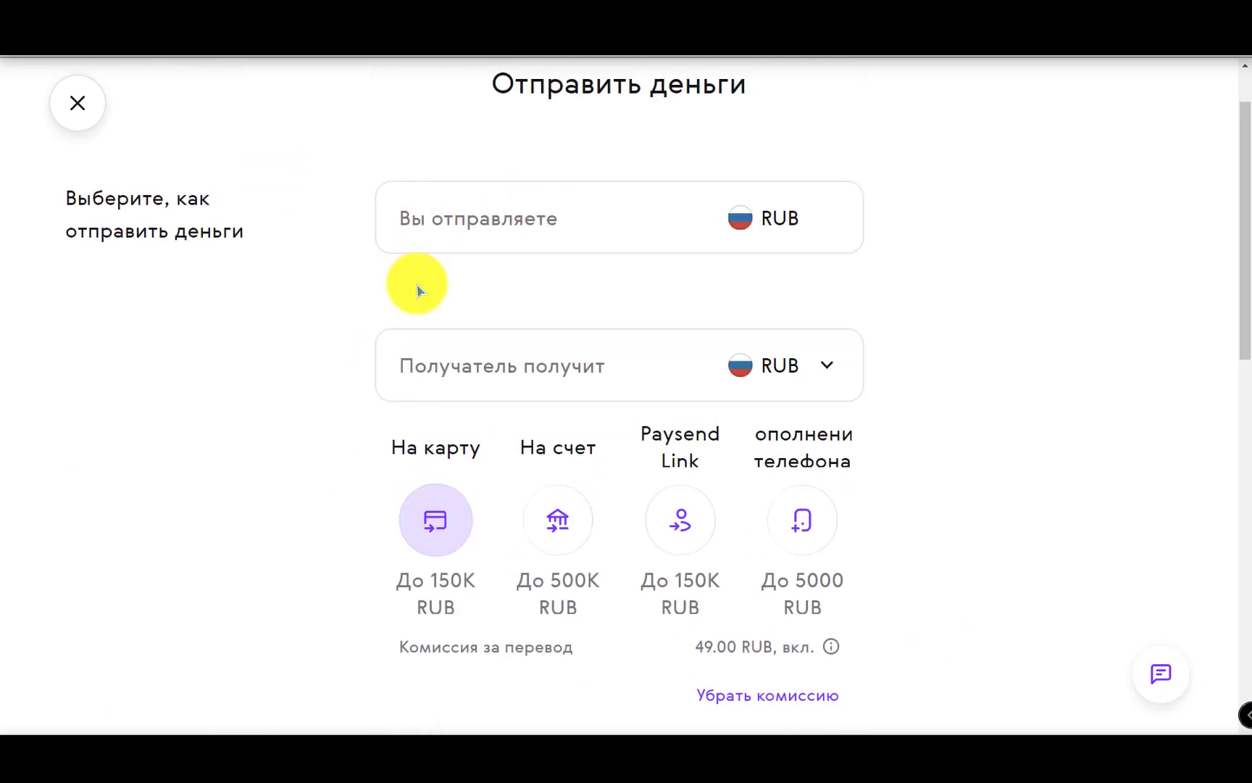
- Enter 5 000 RUB as the amount the recipient gets, and replace it by entering 5 000 RUB as the amount sent
click(550, 366)
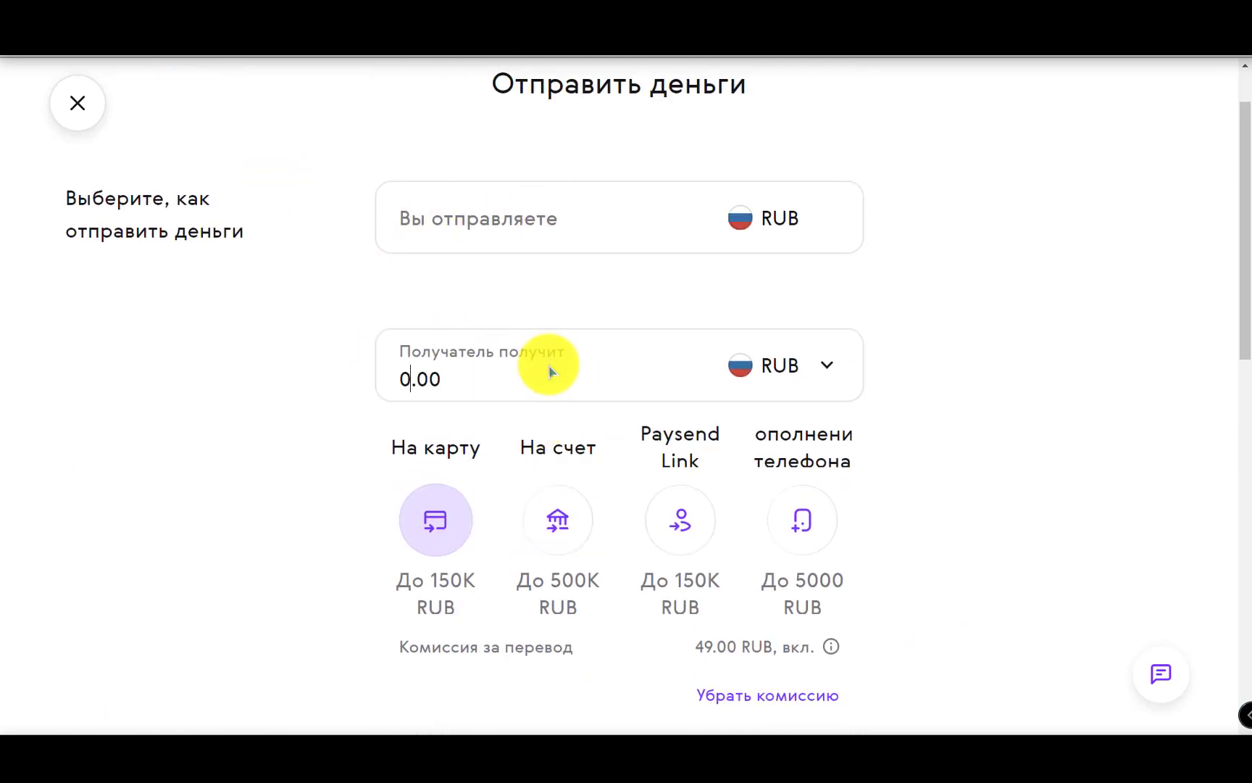
text(5 000)
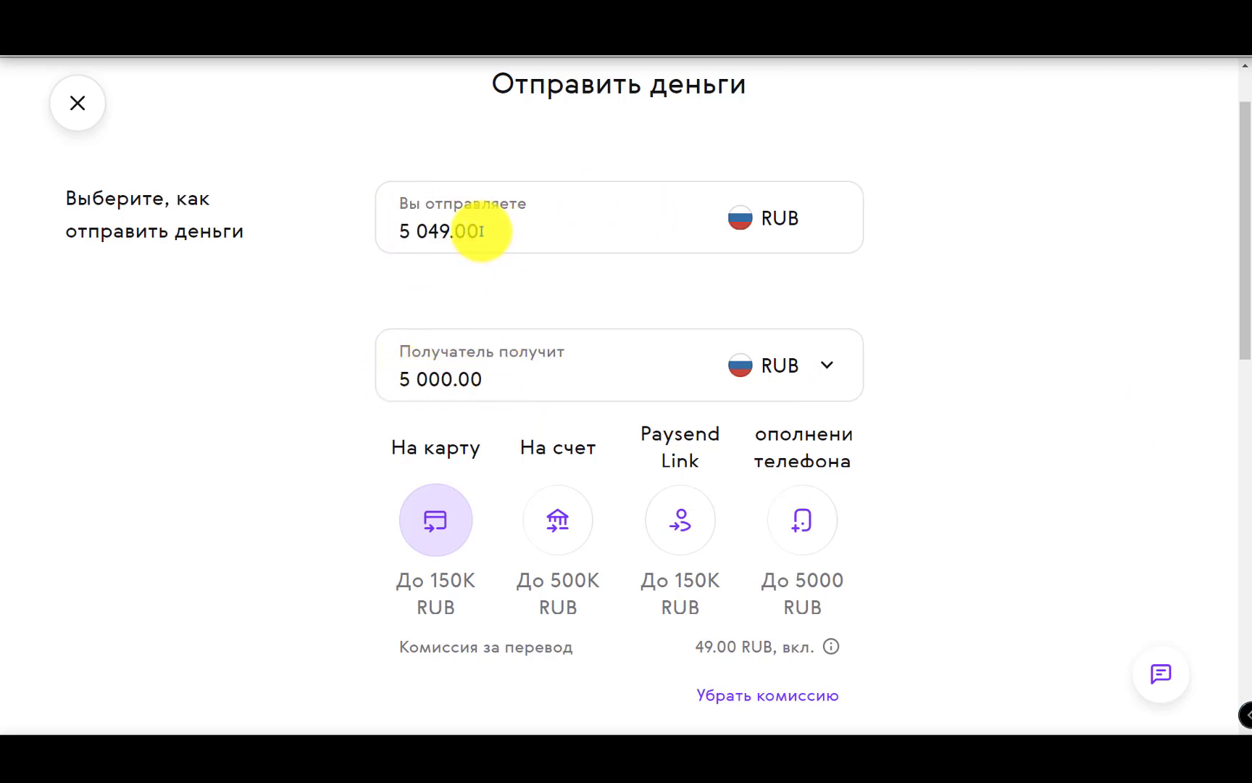
drag(489, 232, 400, 231)
text(5000)
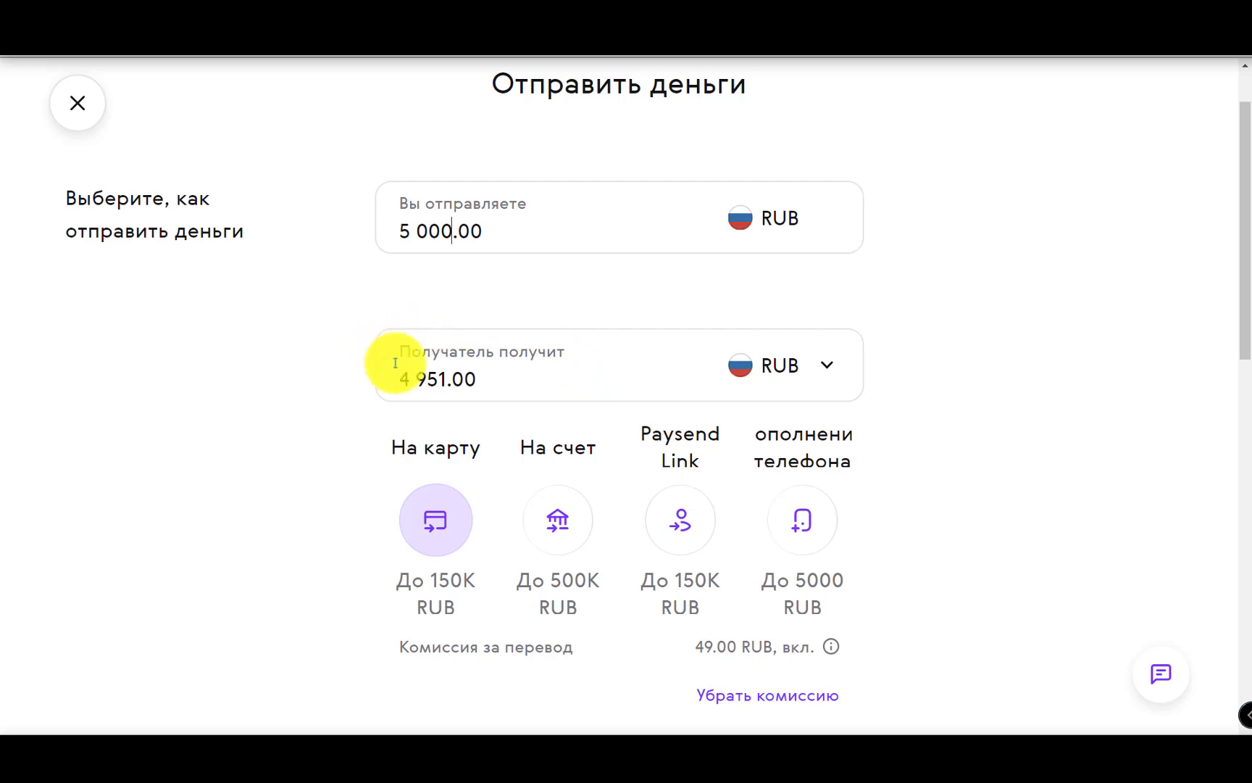
drag(484, 378, 386, 371)
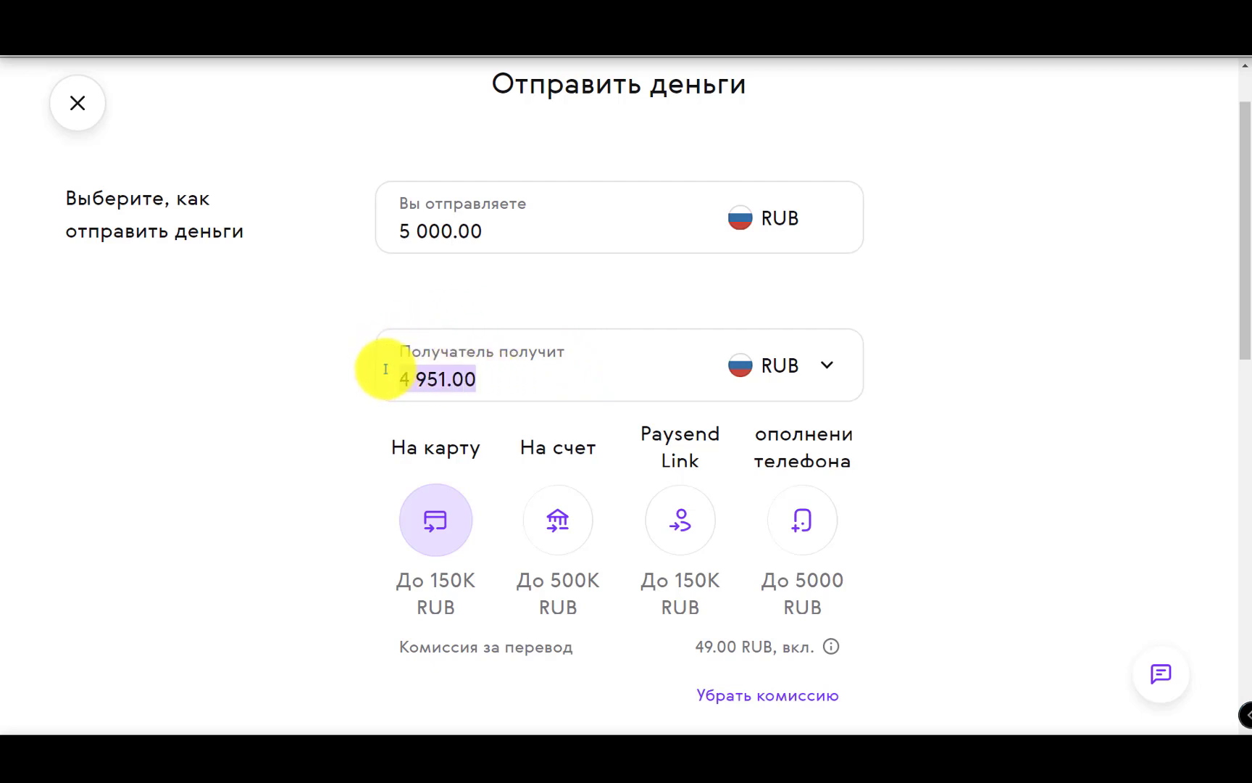
scroll(435, 471, down, 5)
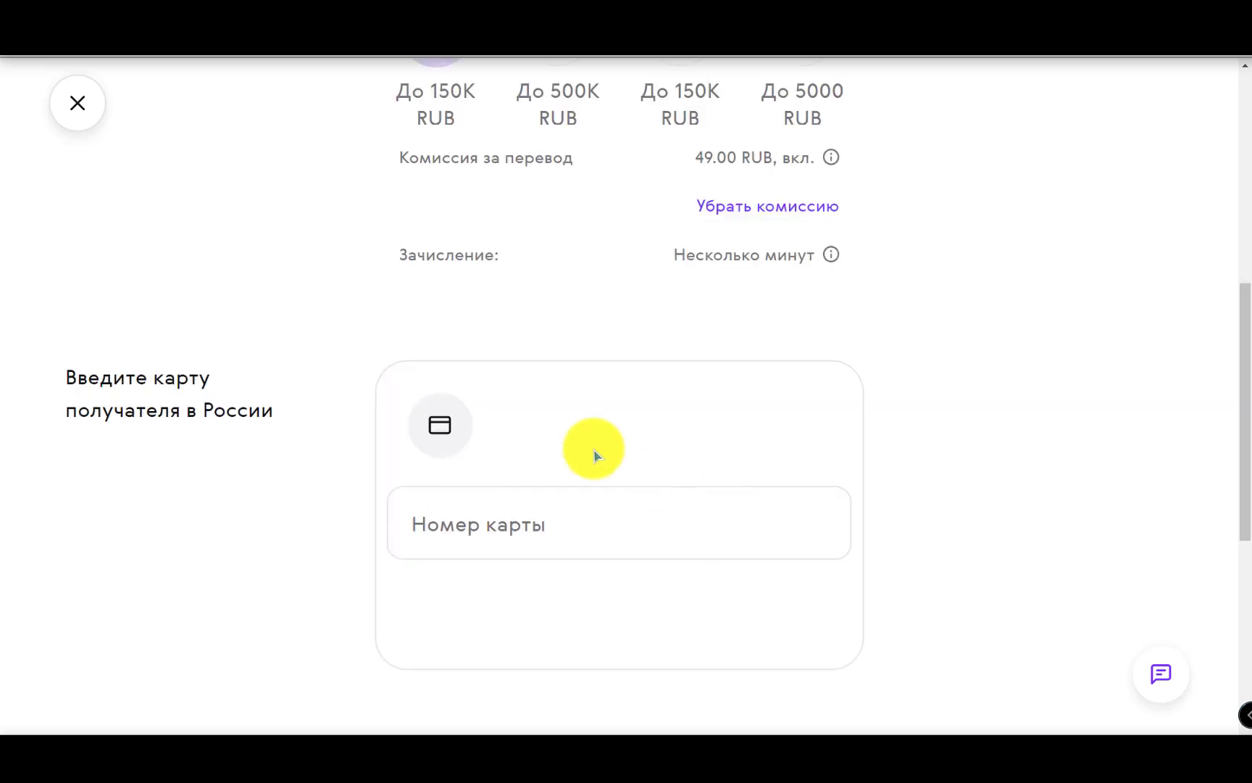
scroll(824, 521, down, 5)
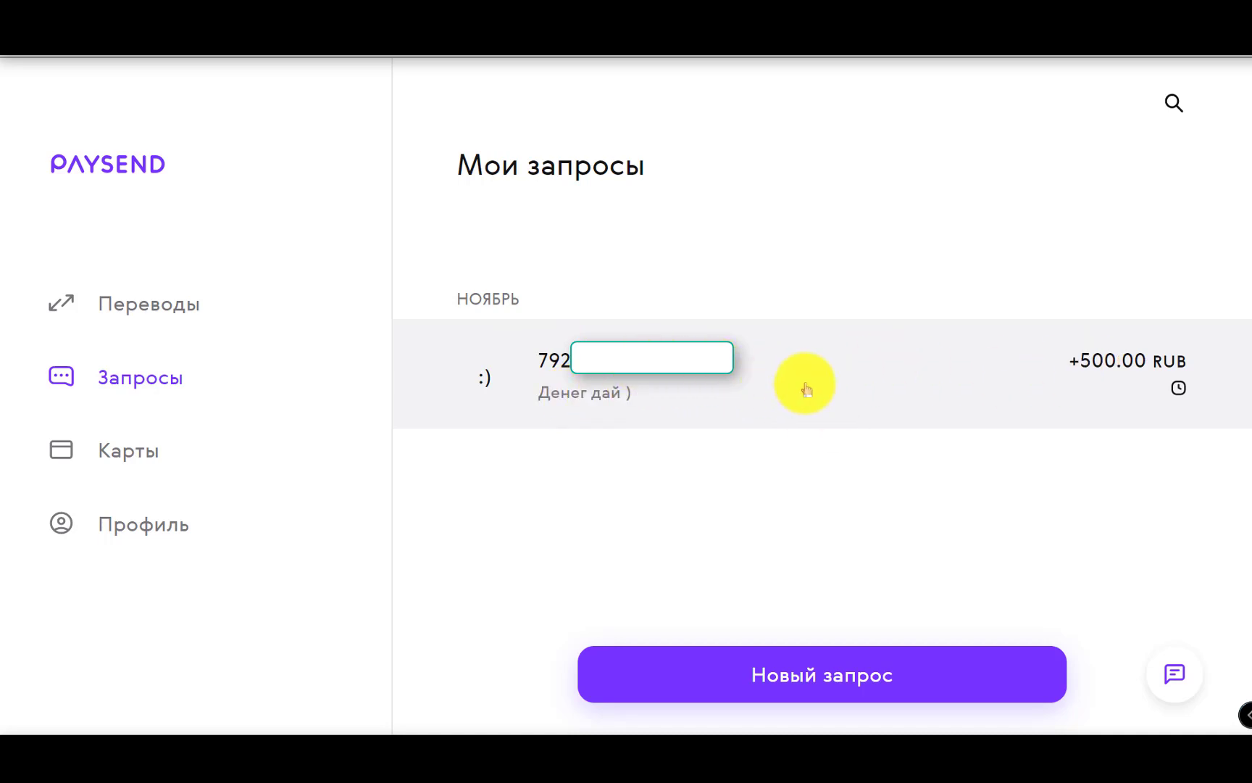
- Examine the 500.00 RUB money request and the options of the saved Тинькофф Банк card
click(805, 386)
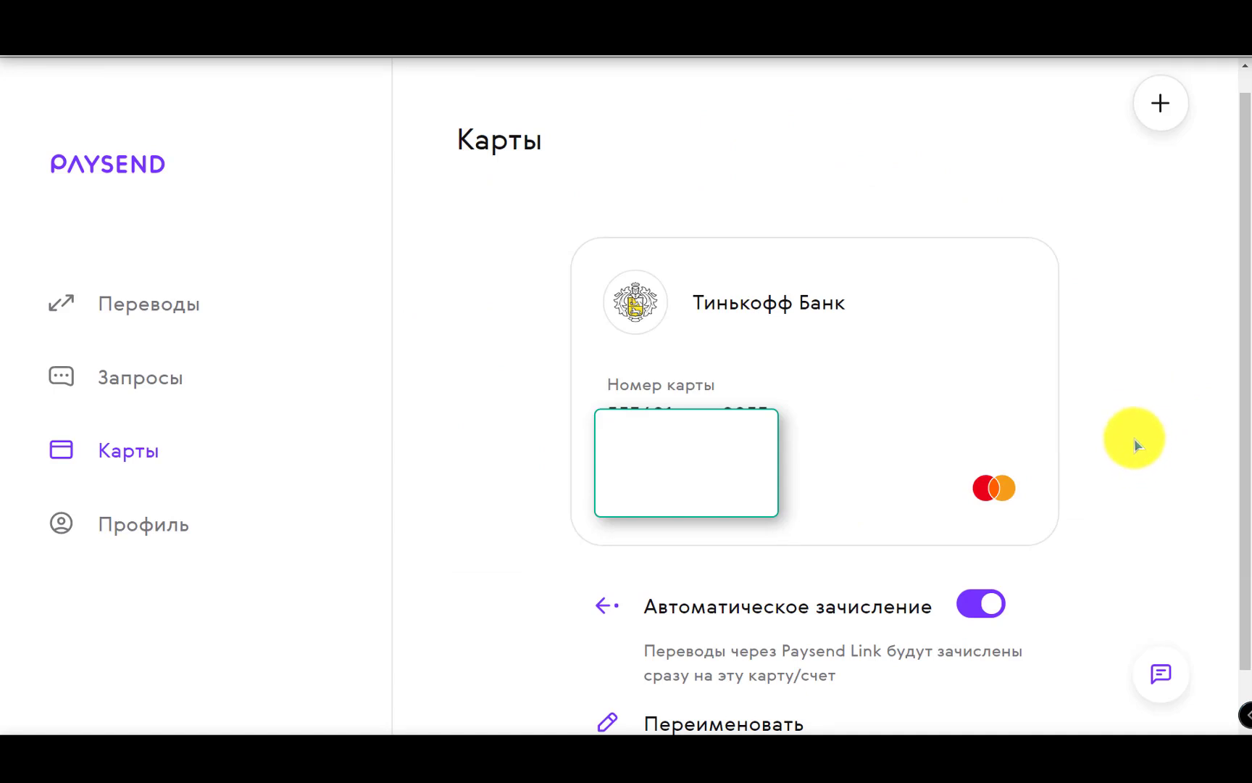
scroll(1134, 443, down, 1)
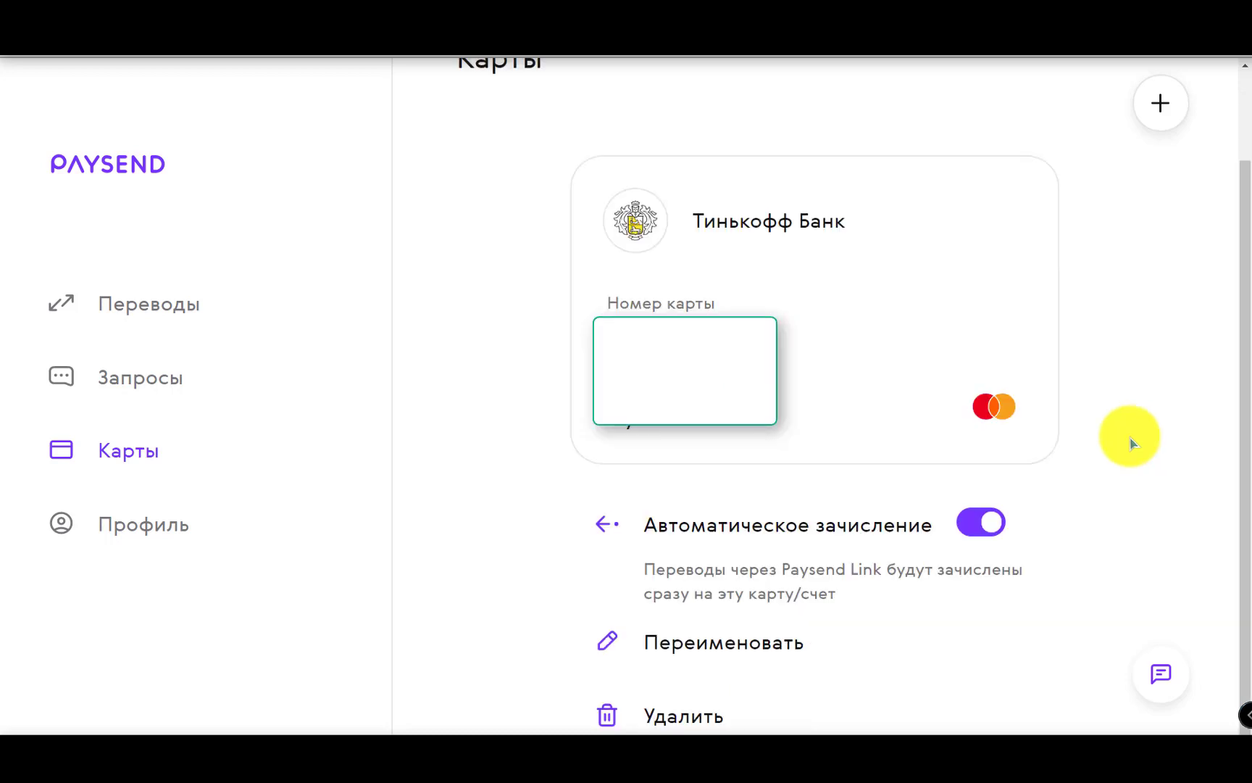
click(1160, 108)
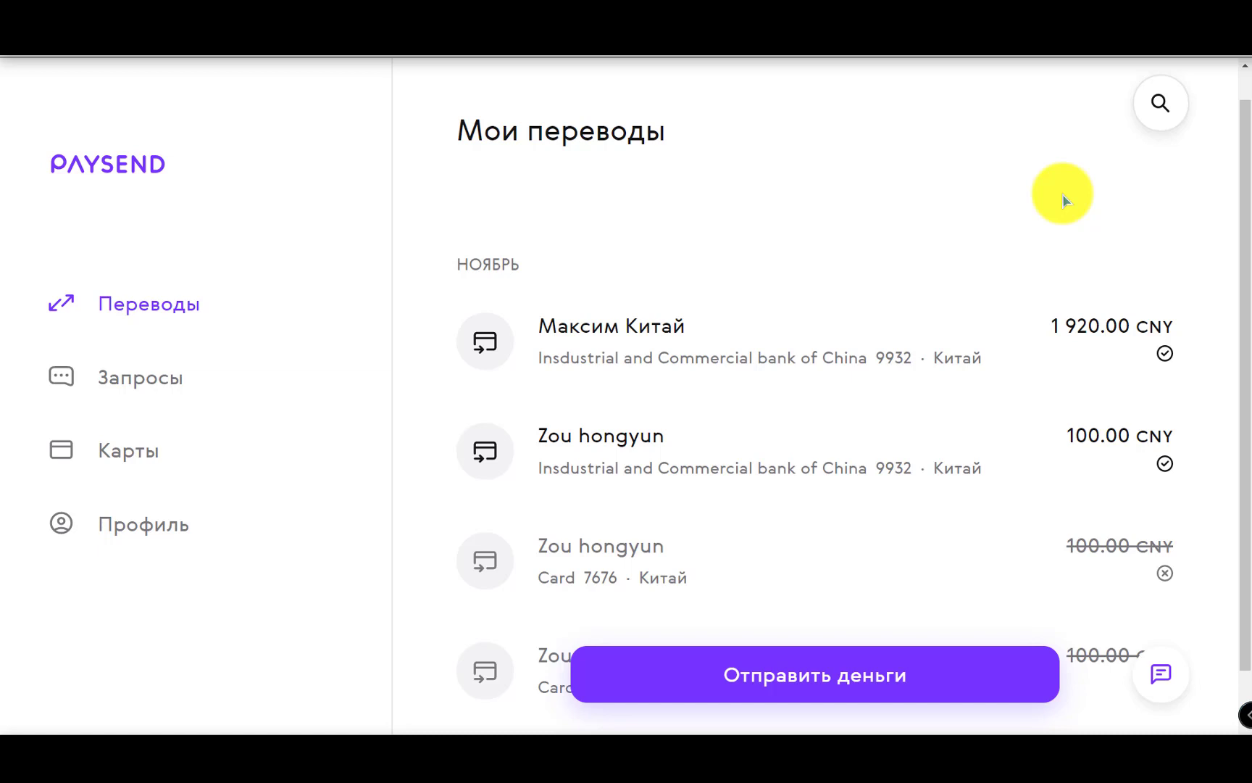